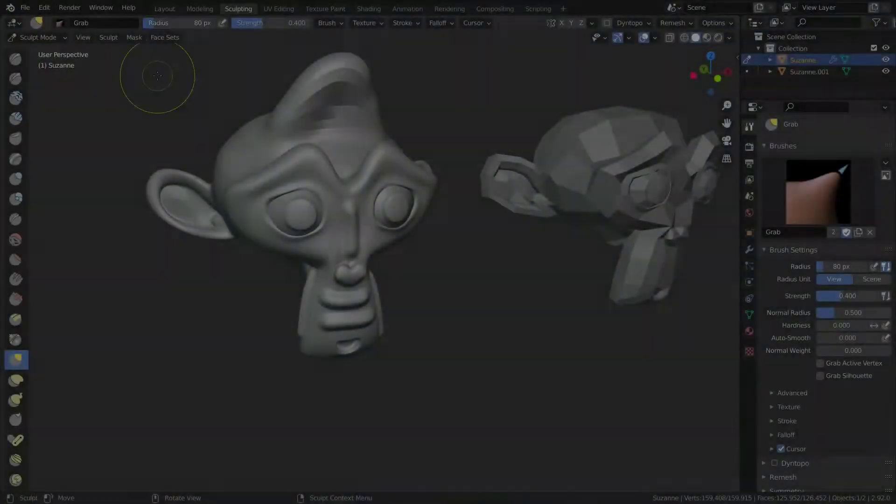
Step: Pull Suzanne's eye area further out into a cone
left_click_drag(384, 230, 418, 233)
mouse_move(417, 234)
middle_mouse_down()
mouse_move(324, 262)
mouse_move(474, 224)
mouse_move(420, 282)
mouse_move(388, 248)
middle_mouse_up()
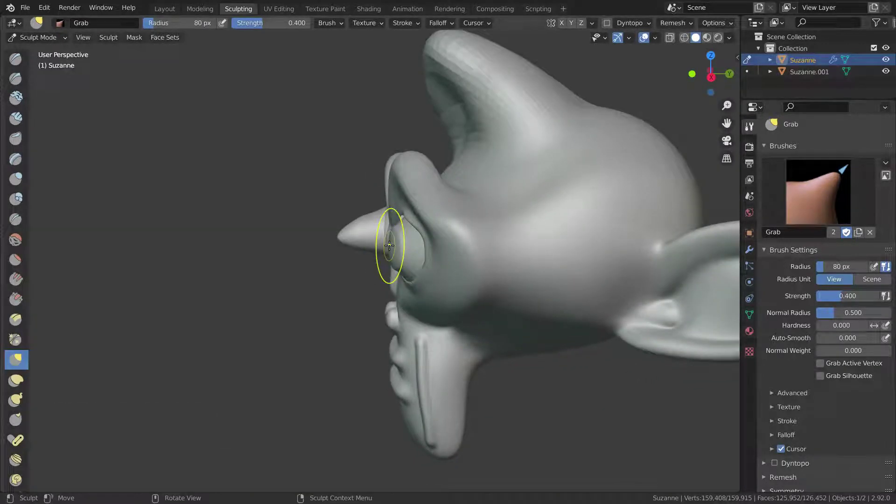
left_click_drag(389, 245, 388, 247)
left_click_drag(331, 258, 296, 271)
mouse_move(296, 271)
middle_mouse_down()
mouse_move(450, 330)
mouse_move(264, 108)
middle_mouse_up()
scroll(450, 330, "down", 4)
Step: In Layout, add a Multiresolution modifier to Suzanne.001 and subdivide it to level 4
left_click(164, 8)
mouse_move(417, 245)
middle_mouse_down()
mouse_move(299, 241)
mouse_move(480, 186)
middle_mouse_up()
scroll(480, 186, "down", 3)
scroll(480, 186, "up", 3)
left_click(480, 185)
left_click(757, 213)
left_click(680, 348)
left_click(801, 300)
left_click(802, 333)
left_click(802, 332)
left_click(802, 332)
left_click(802, 332)
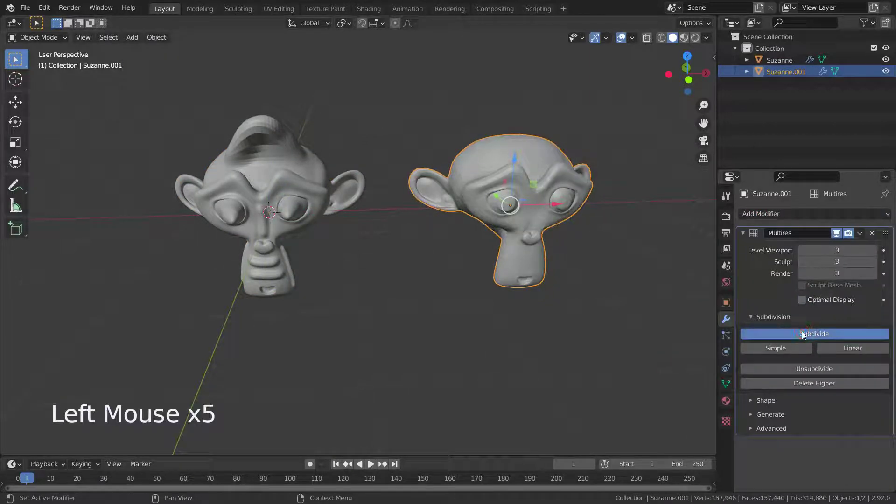
scroll(551, 240, "up", 2)
scroll(559, 248, "down", 1)
Step: Select Suzanne, then Suzanne.001 as active, and Reshape to copy the sculpted detail
left_click(242, 261)
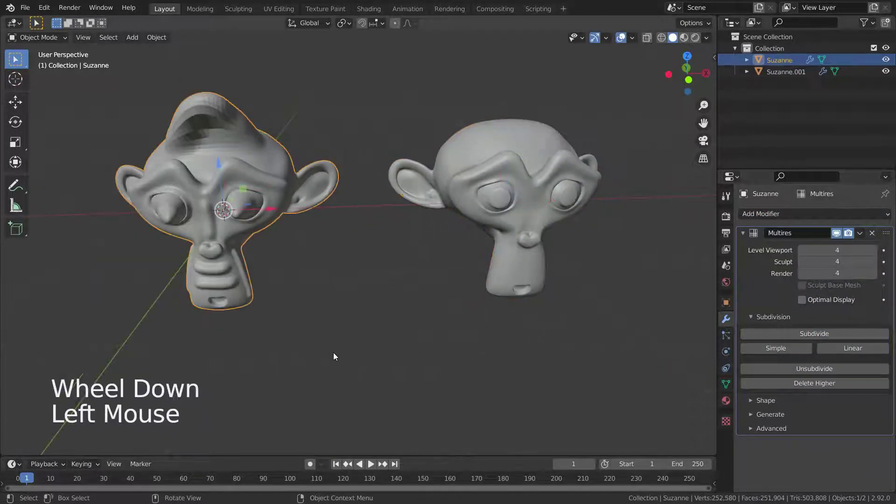
left_click(471, 185, "shift")
middle_click_drag(436, 315, 416, 288)
left_click(756, 400)
scroll(772, 425, "down", 3)
left_click(777, 418)
mouse_move(521, 276)
middle_mouse_down()
mouse_move(405, 243)
mouse_move(392, 290)
mouse_move(412, 274)
middle_mouse_up()
scroll(411, 246, "down", 3)
scroll(446, 250, "up", 3)
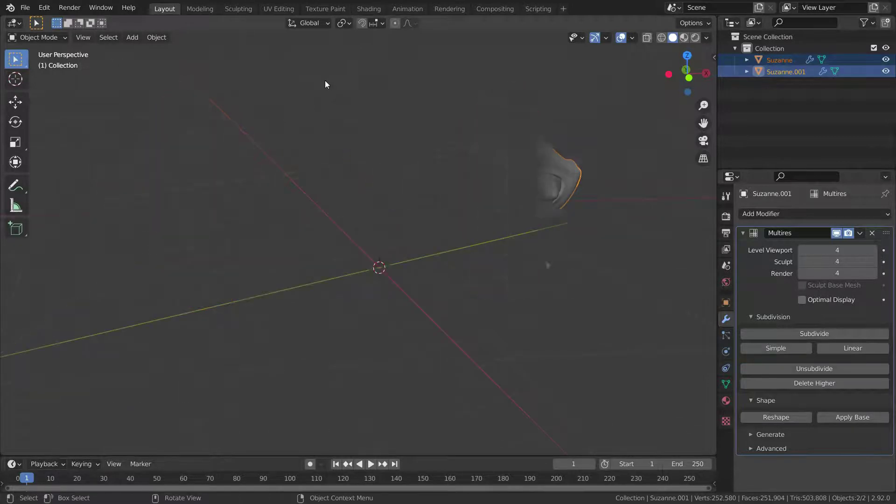
Step: Add a Monkey mesh named Suzanne to the empty scene
key("shift+a")
mouse_move(314, 78)
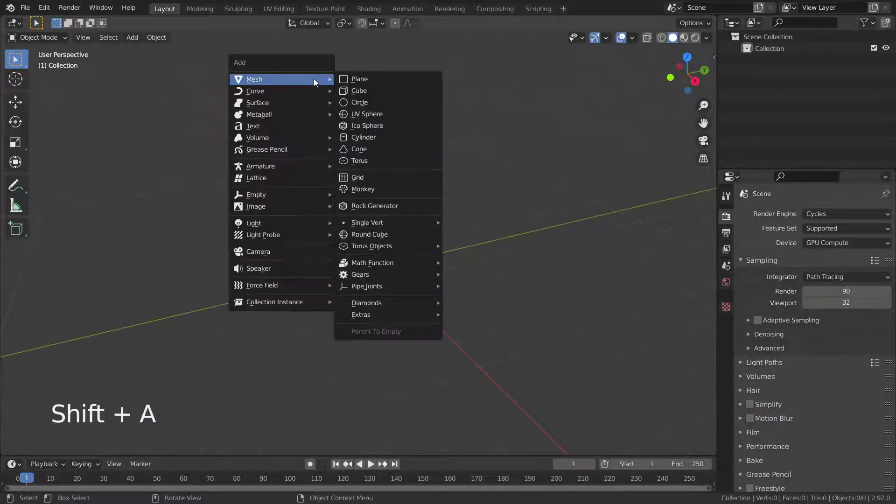
left_click(388, 192)
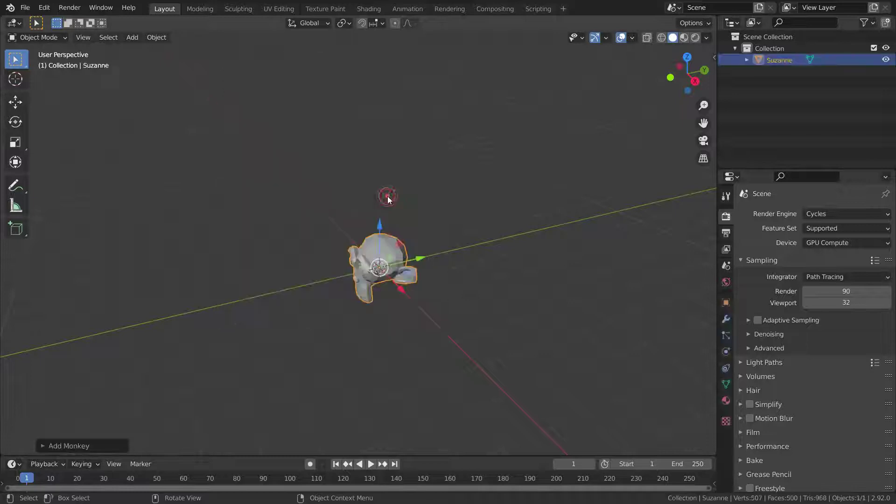
scroll(379, 287, "up", 5)
middle_click_drag(379, 287, 446, 277)
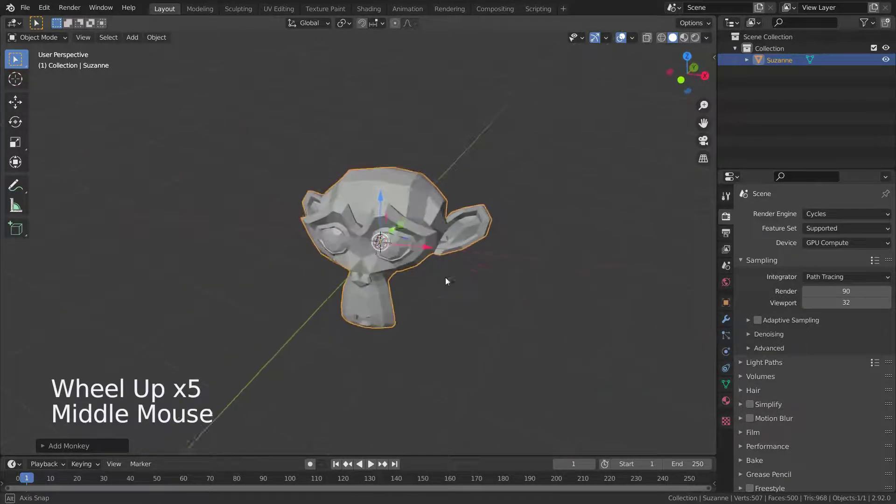
scroll(261, 237, "down", 4)
scroll(332, 260, "up", 4)
middle_click_drag(332, 260, 372, 264)
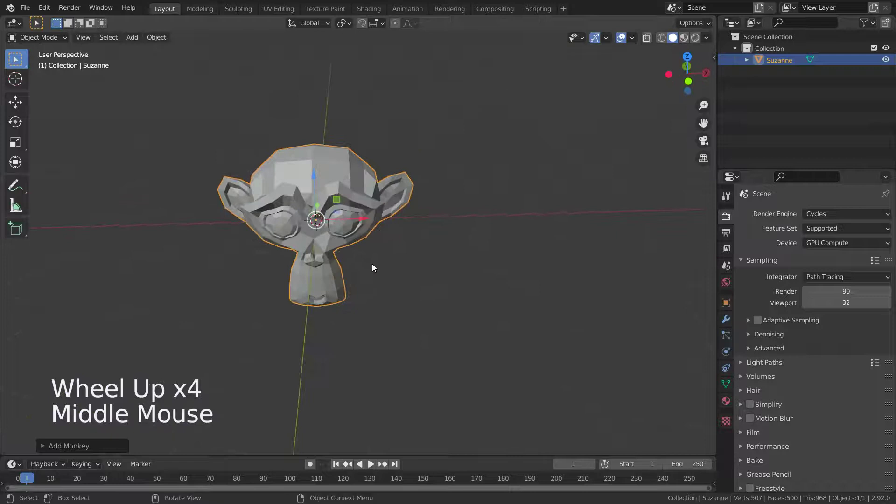
Step: Duplicate it as Suzanne.001, move the copy right, and reselect the left Suzanne
key("shift+d")
left_click(426, 251)
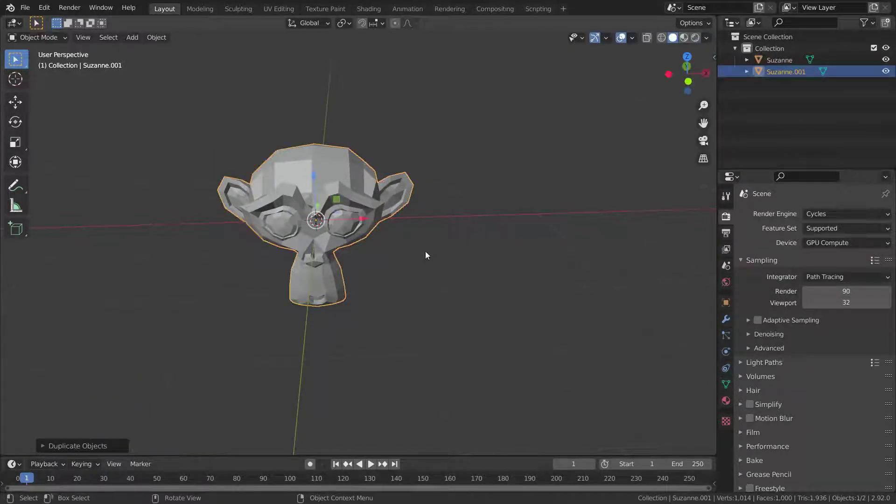
left_click_drag(363, 224, 609, 229)
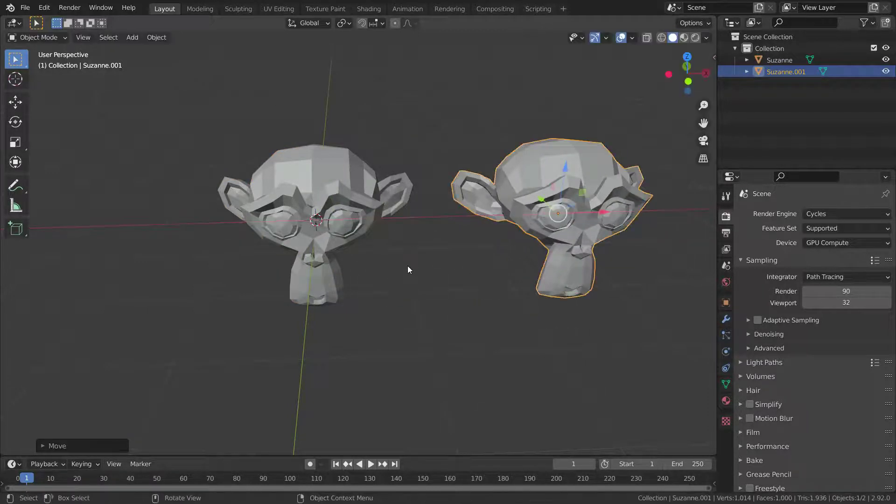
scroll(408, 267, "down", 3)
left_click(385, 223)
scroll(394, 291, "up", 2)
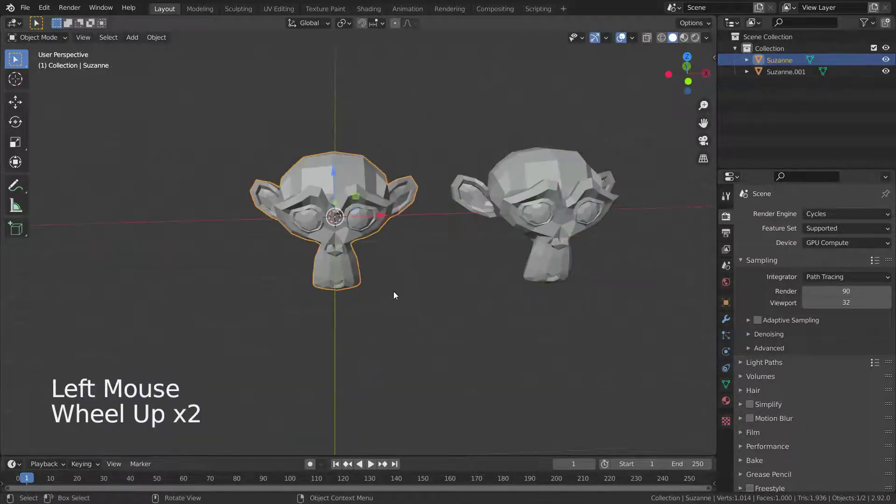
Step: Give the left Suzanne a Multiresolution modifier, Optimal Display off, subdivided four times to level 4
left_click(726, 320)
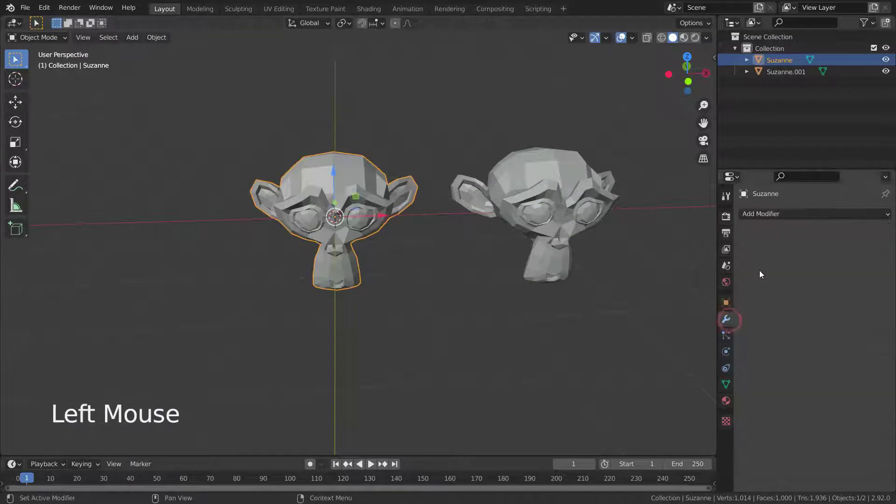
left_click(779, 216)
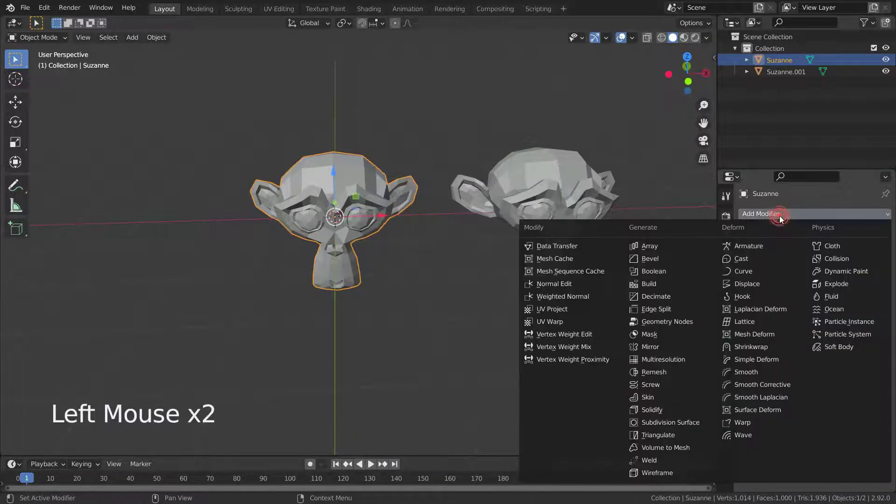
left_click(689, 359)
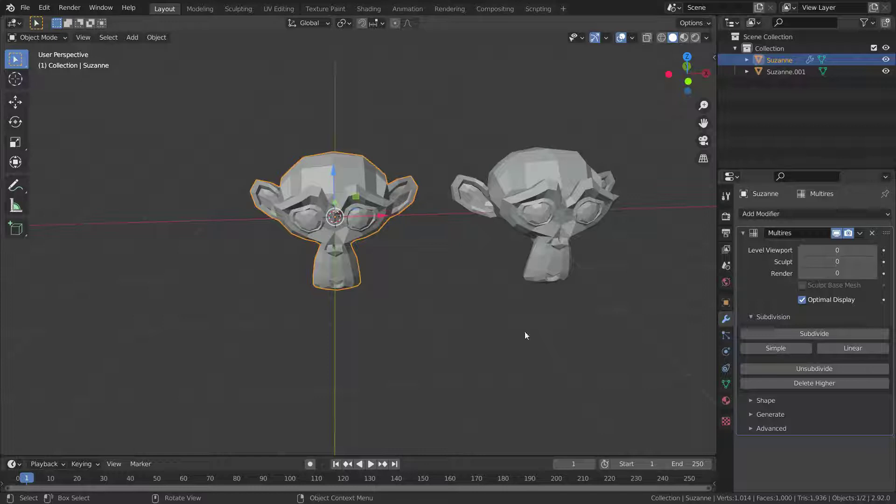
left_click(810, 301)
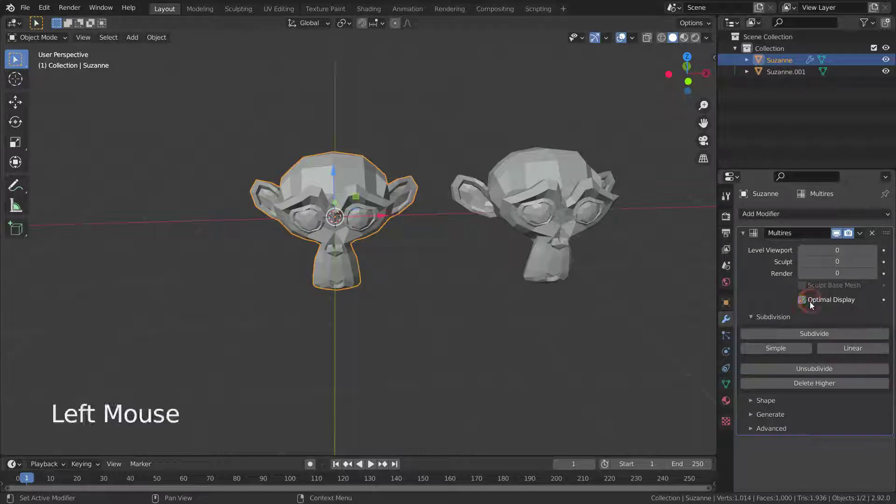
left_click(814, 333)
left_click(814, 332)
left_click(814, 333)
left_click(814, 333)
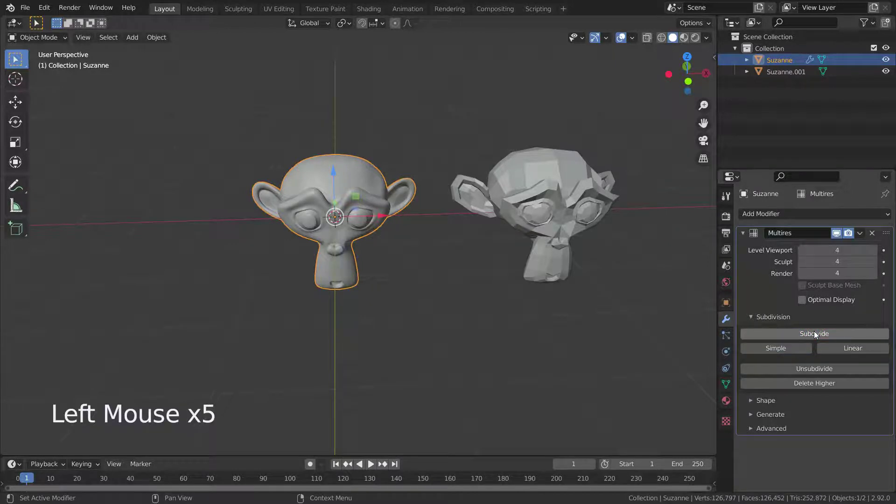
scroll(385, 246, "up", 1)
mouse_move(461, 276)
middle_mouse_down()
mouse_move(452, 277)
mouse_move(475, 276)
middle_mouse_up()
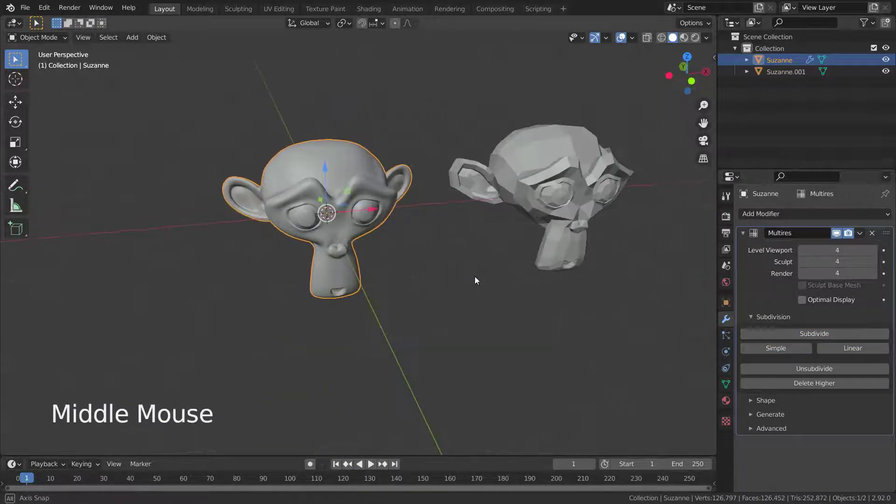
Step: In the Sculpting workspace, set Draw strength to 0.956 and sculpt a crest over the head
left_click(248, 9)
scroll(432, 340, "up", 3)
middle_click_drag(432, 340, 460, 248)
scroll(453, 280, "down", 2)
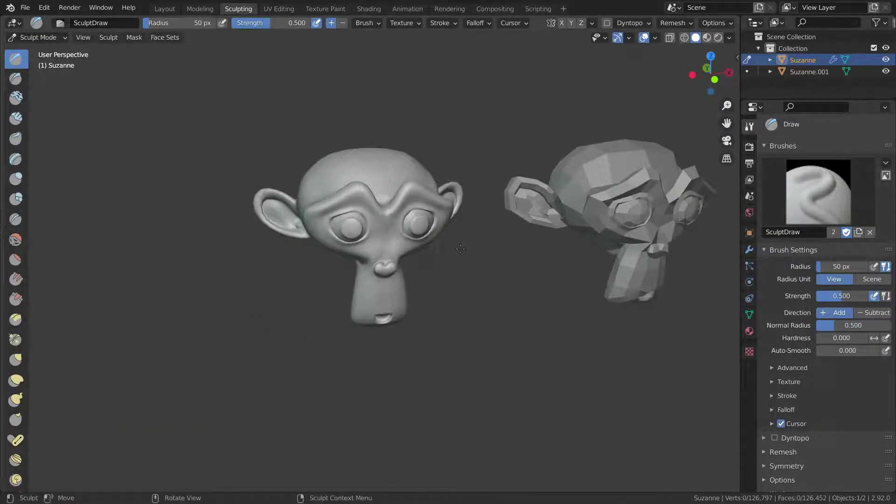
left_click_drag(269, 27, 306, 23)
middle_click_drag(327, 186, 362, 160)
mouse_move(362, 160)
left_mouse_down()
mouse_move(346, 152)
mouse_move(406, 150)
mouse_move(369, 145)
mouse_move(373, 126)
mouse_move(397, 140)
mouse_move(373, 120)
mouse_move(348, 149)
mouse_move(355, 154)
left_mouse_up()
scroll(373, 186, "up", 2)
mouse_move(374, 186)
middle_mouse_down()
mouse_move(410, 234)
mouse_move(447, 321)
middle_mouse_up()
scroll(411, 233, "down", 3)
scroll(448, 321, "up", 1)
Step: Lower the brush radius to 20 px and sculpt ridges on the nose, cheek and chin
left_click_drag(182, 23, 170, 22)
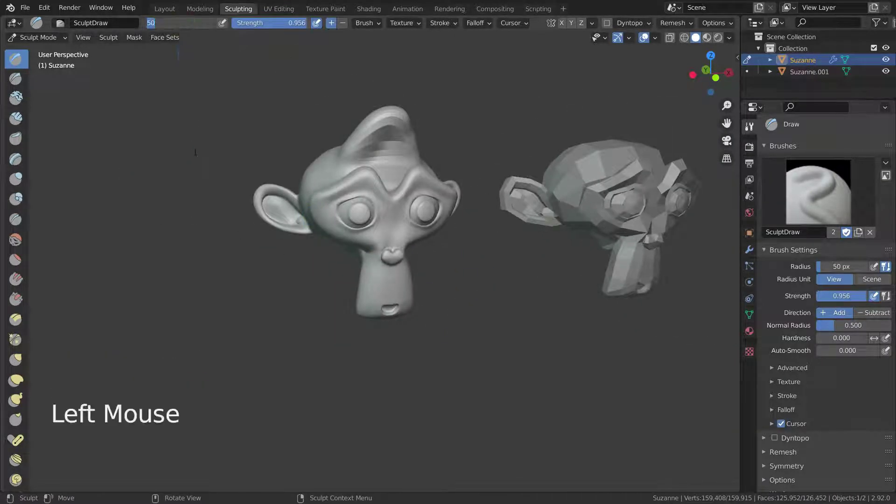
scroll(376, 276, "up", 1)
mouse_move(373, 275)
left_mouse_down()
mouse_move(402, 276)
mouse_move(384, 296)
mouse_move(409, 293)
left_mouse_up()
left_click_drag(394, 197, 394, 242)
mouse_move(458, 281)
middle_mouse_down()
mouse_move(481, 286)
mouse_move(459, 282)
middle_mouse_up()
scroll(467, 283, "up", 2)
left_click_drag(351, 264, 351, 265)
left_click_drag(345, 338, 345, 337)
middle_click_drag(346, 337, 390, 250)
left_click_drag(391, 250, 411, 368)
mouse_move(411, 369)
middle_mouse_down()
mouse_move(327, 303)
mouse_move(370, 300)
mouse_move(346, 280)
middle_mouse_up()
scroll(370, 300, "down", 4)
scroll(370, 300, "up", 1)
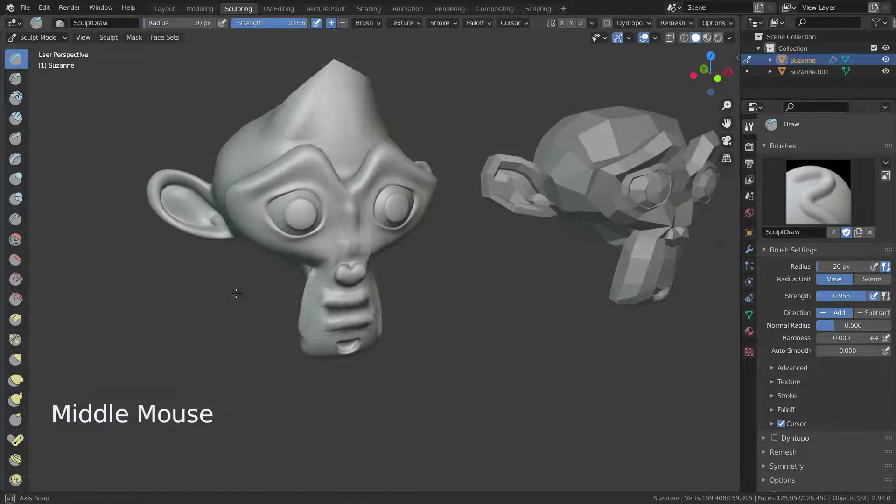
Step: Use the Grab brush at 80 px radius to pull Suzanne's eye into a cone, then return to Layout
left_click(18, 358)
type("8")
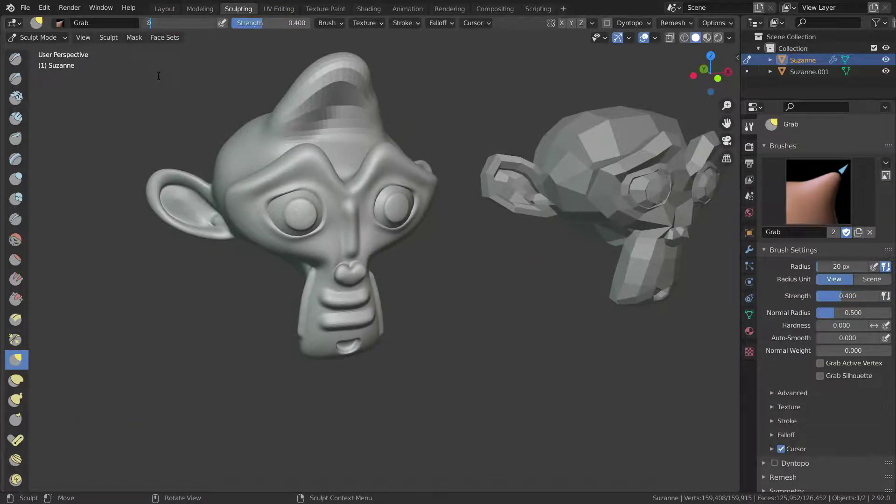
middle_click_drag(233, 315, 383, 229)
left_click_drag(383, 230, 415, 233)
mouse_move(416, 233)
middle_mouse_down()
mouse_move(475, 228)
mouse_move(416, 278)
mouse_move(389, 248)
middle_mouse_up()
left_click_drag(389, 246, 366, 247)
middle_click_drag(316, 280, 467, 304)
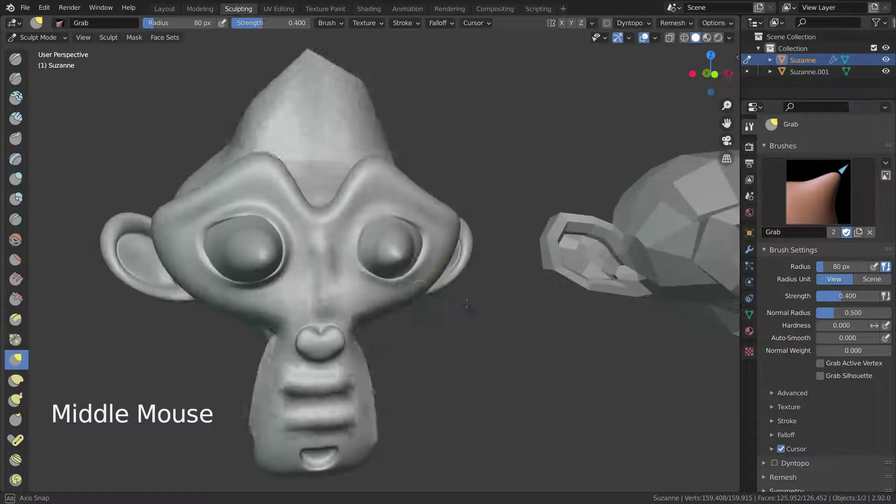
scroll(467, 304, "down", 4)
middle_click_drag(247, 112, 230, 96)
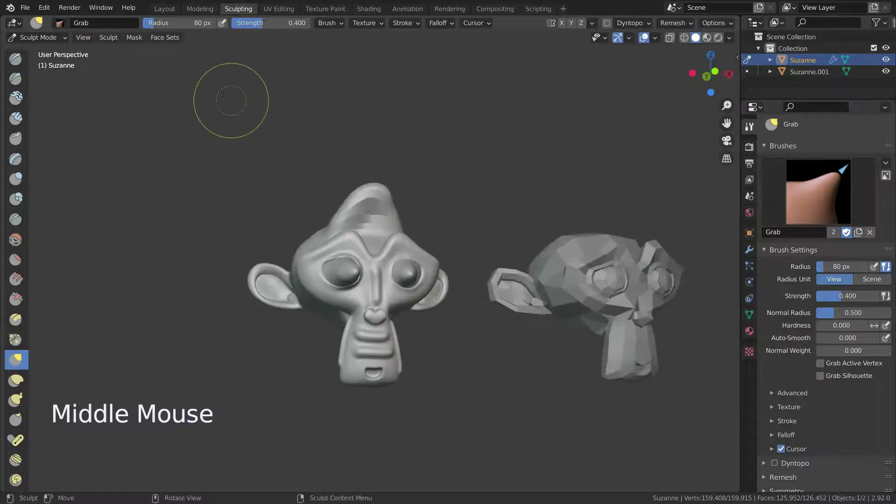
left_click(165, 8)
Step: Give Suzanne.001 a Multiresolution modifier with Optimal Display off, subdivided to level 4
middle_click_drag(418, 246, 406, 226)
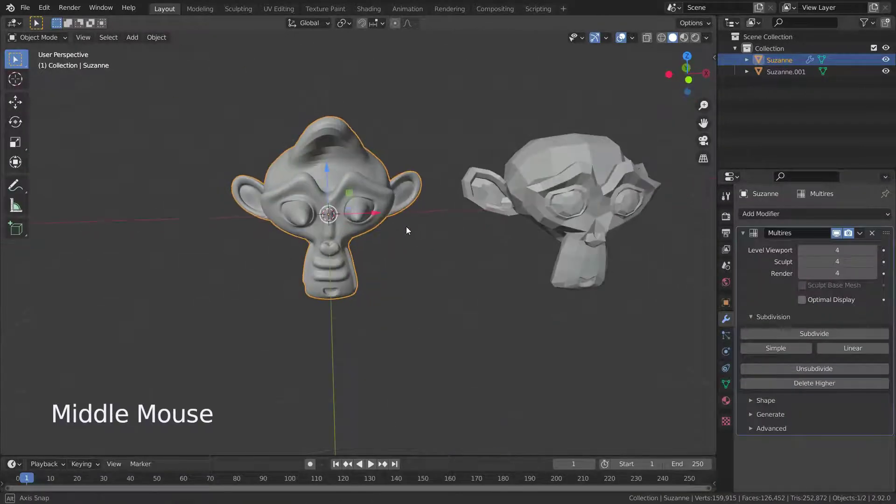
scroll(413, 221, "down", 3)
scroll(380, 246, "up", 3)
left_click(481, 186)
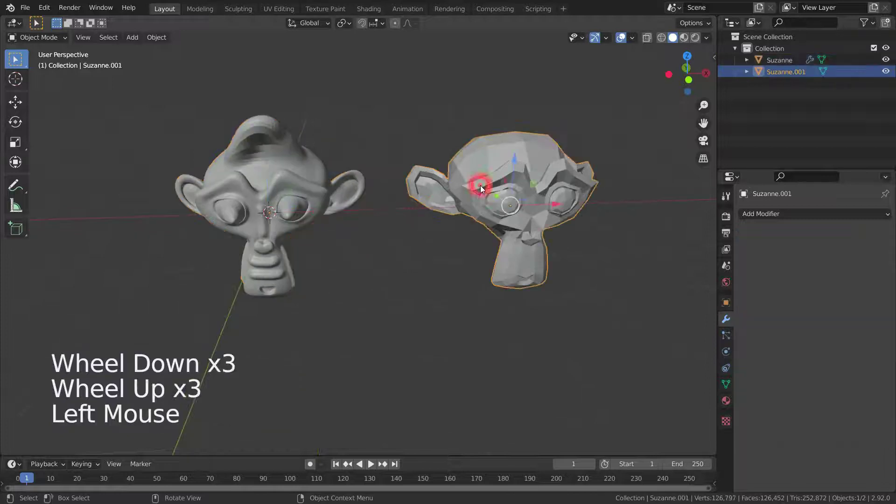
left_click(759, 214)
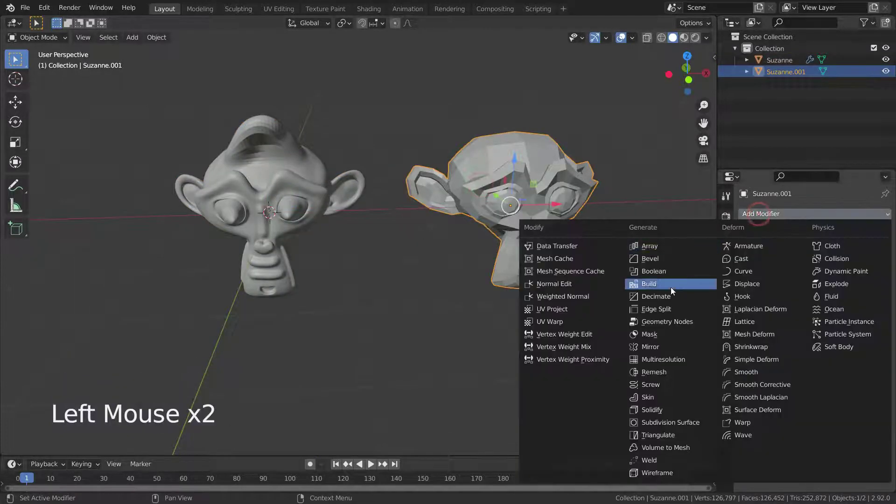
left_click(677, 353)
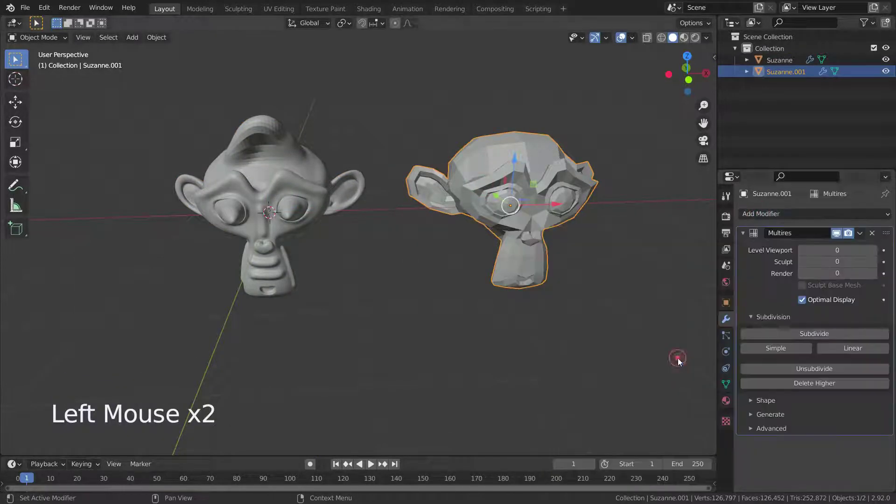
left_click(802, 300)
left_click(802, 333)
left_click(802, 333)
left_click(802, 333)
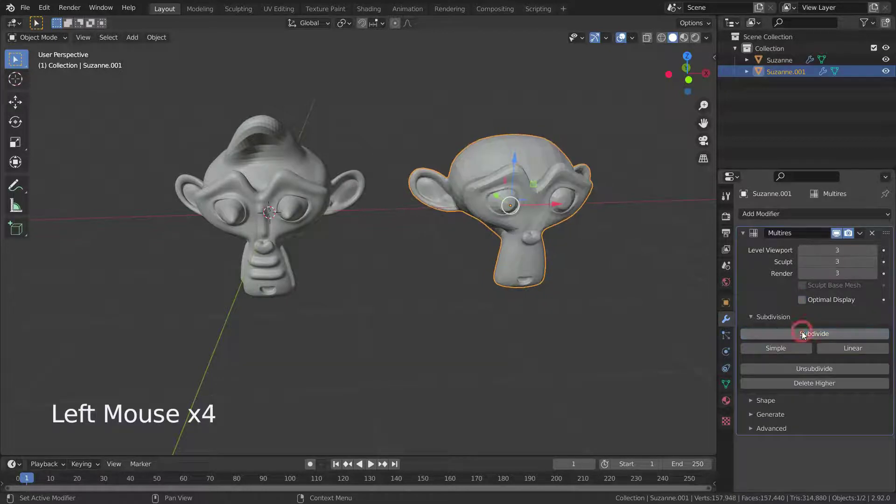
left_click(802, 333)
Step: Select the sculpted Suzanne head on the left
scroll(551, 240, "up", 2)
scroll(560, 252, "down", 1)
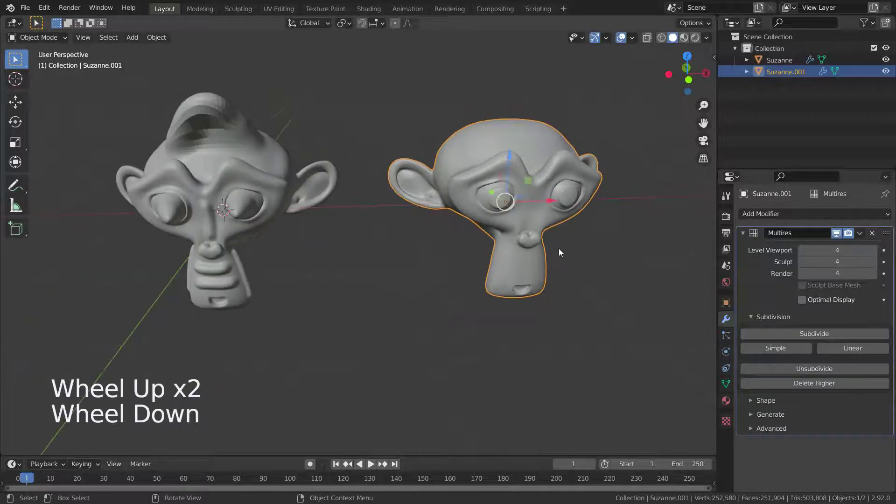
left_click(260, 198)
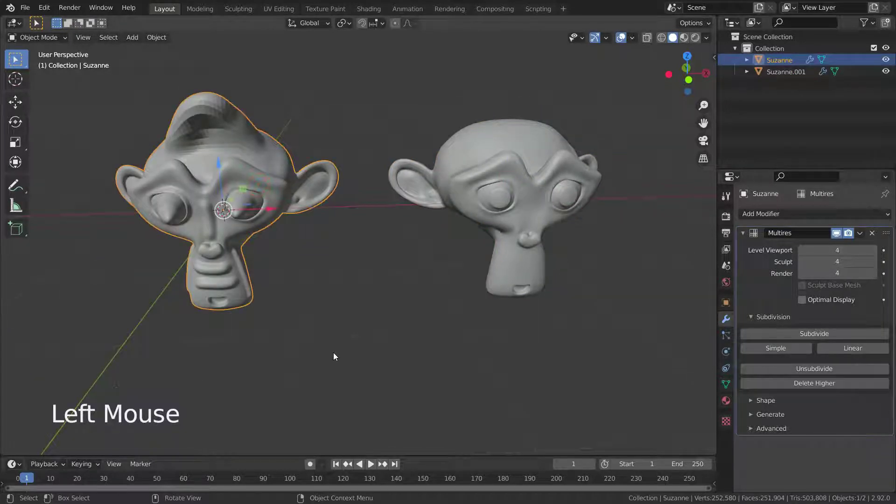
Step: Shift-select Suzanne.001 so both heads are selected with Suzanne.001 active
left_click(472, 186, "shift")
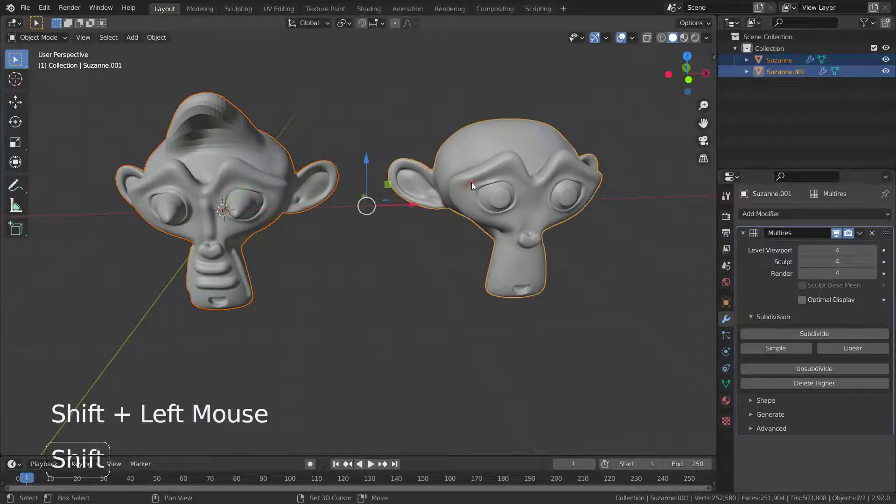
middle_click_drag(418, 294, 417, 290)
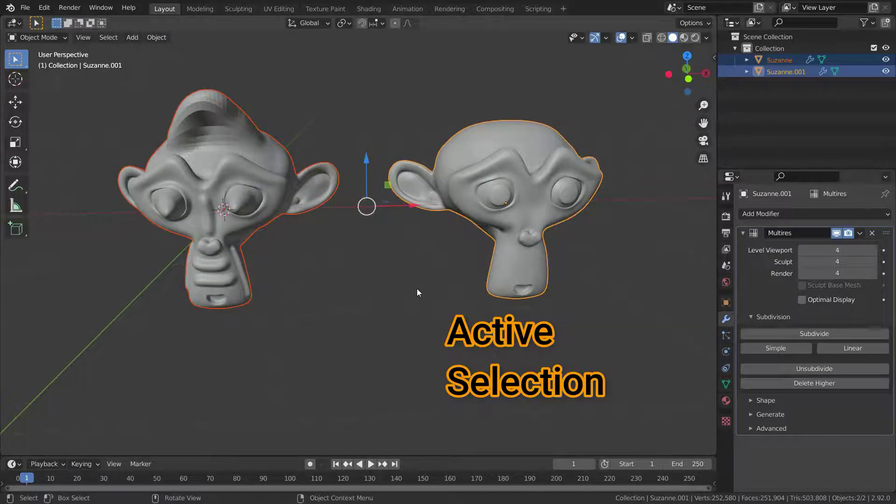
left_click(750, 401)
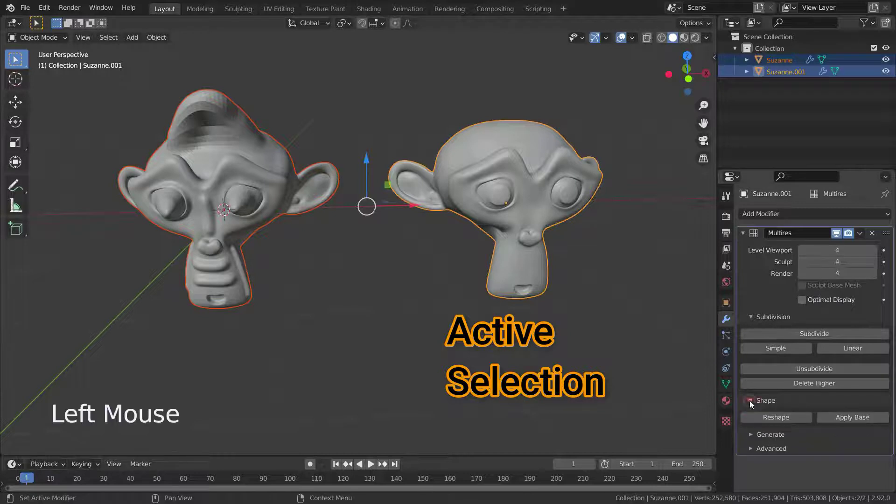
scroll(752, 397, "down", 3)
left_click(775, 418)
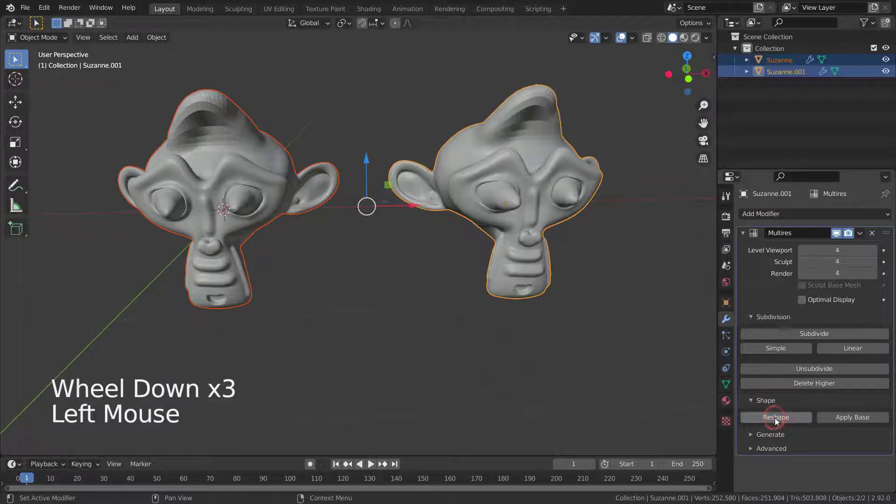
middle_click_drag(431, 222, 417, 254)
scroll(420, 254, "down", 3)
scroll(443, 252, "up", 3)
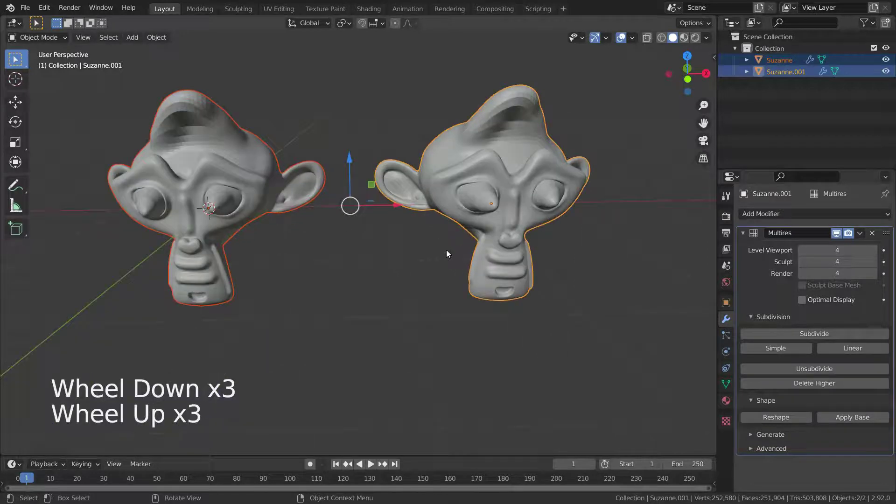
mouse_move(409, 285)
middle_mouse_down()
mouse_move(395, 290)
mouse_move(401, 267)
mouse_move(413, 271)
middle_mouse_up()
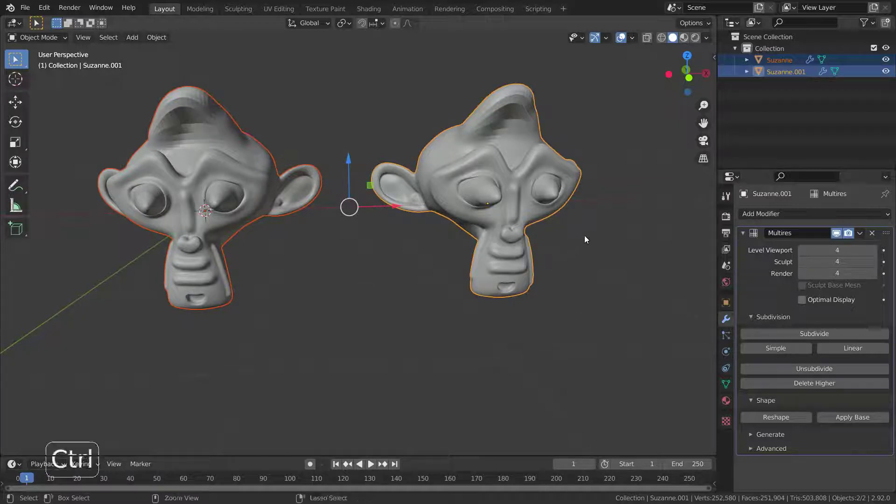
key("ctrl+z")
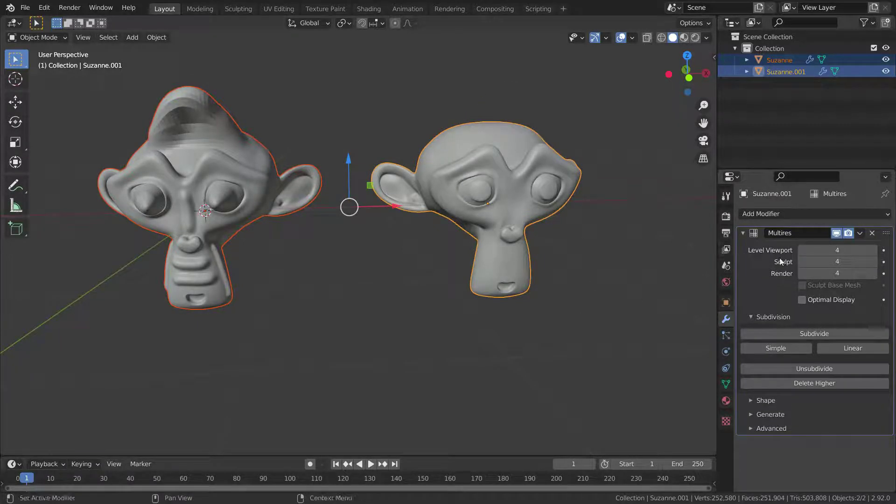
Step: Drop Suzanne.001's Multires viewport level to 1 and expand the Shape options to retry Reshape
left_click(801, 250)
left_click(801, 251)
left_click(801, 251)
middle_click_drag(584, 264, 533, 251)
scroll(528, 256, "down", 2)
scroll(523, 250, "up", 3)
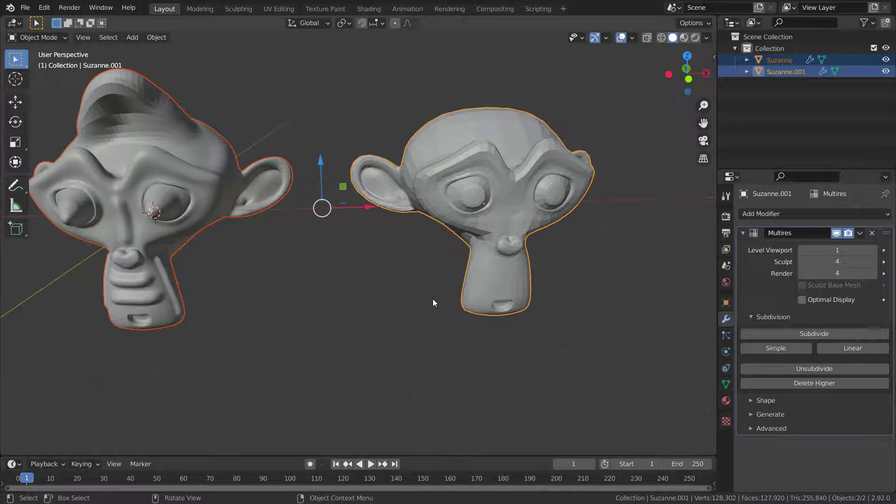
scroll(489, 343, "down", 1)
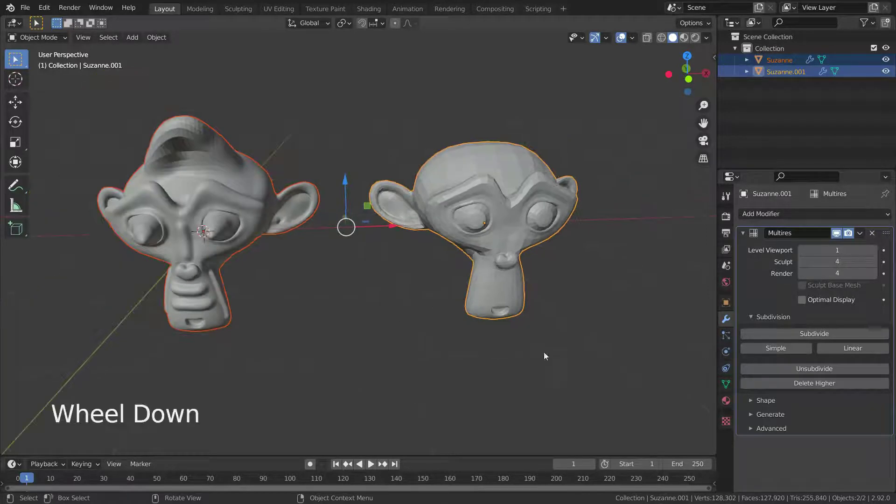
left_click(751, 401)
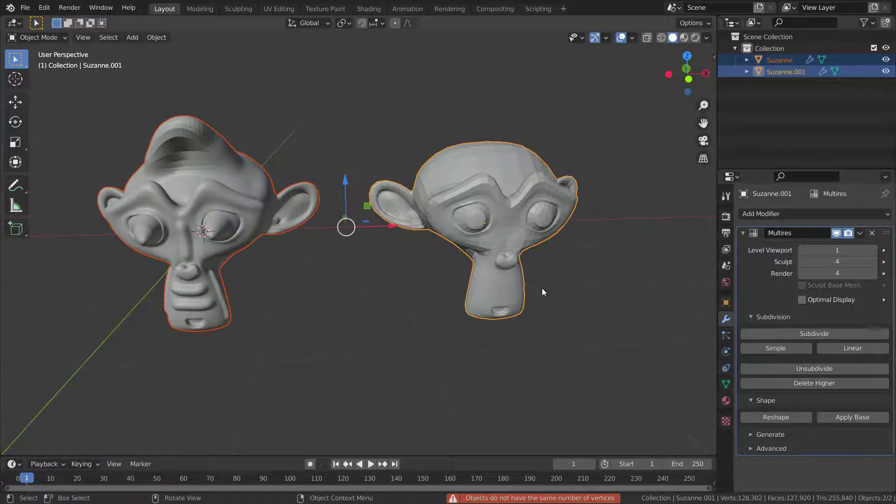
mouse_move(542, 289)
middle_mouse_down()
mouse_move(534, 273)
mouse_move(535, 290)
middle_mouse_up()
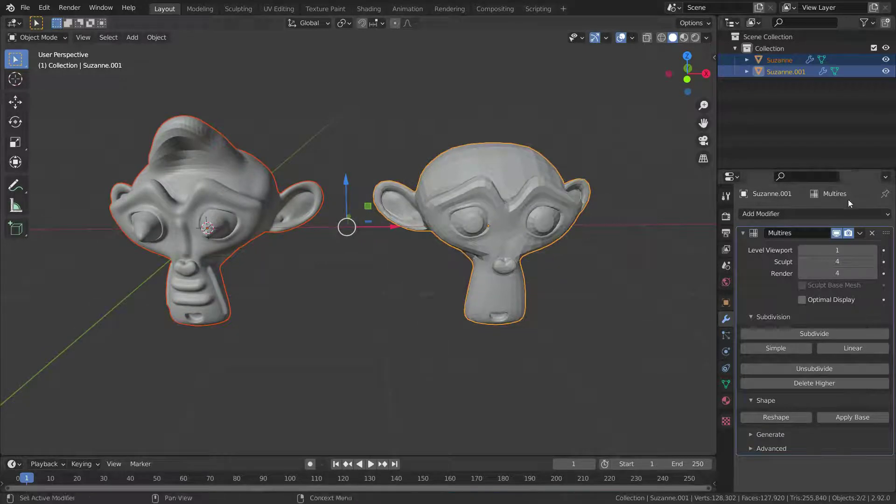
Step: Raise the viewport level back to 4 and select only Suzanne.001
left_click(873, 250)
left_click(872, 250)
mouse_move(494, 256)
middle_mouse_down()
mouse_move(488, 270)
mouse_move(481, 261)
middle_mouse_up()
left_click(489, 270)
left_click(589, 290)
left_click(503, 197)
Step: In Edit Mode, triangulate all of Suzanne.001's faces, then return to Object Mode
key("Tab")
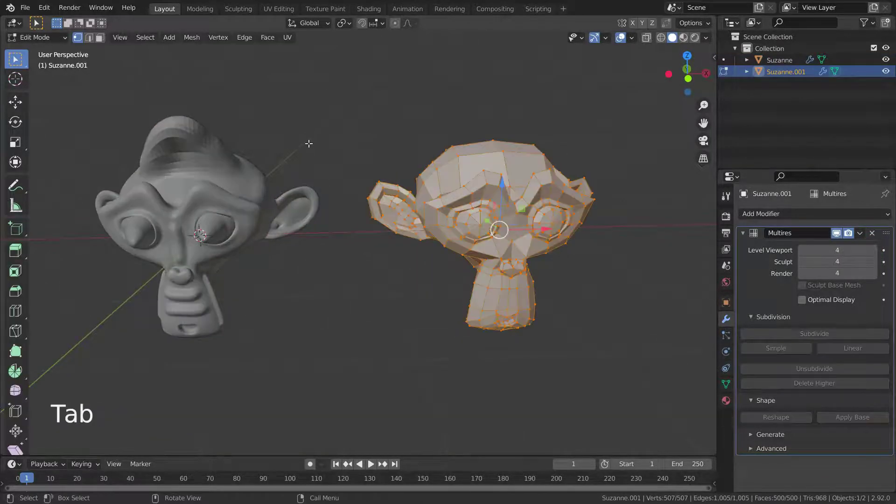
left_click(267, 38)
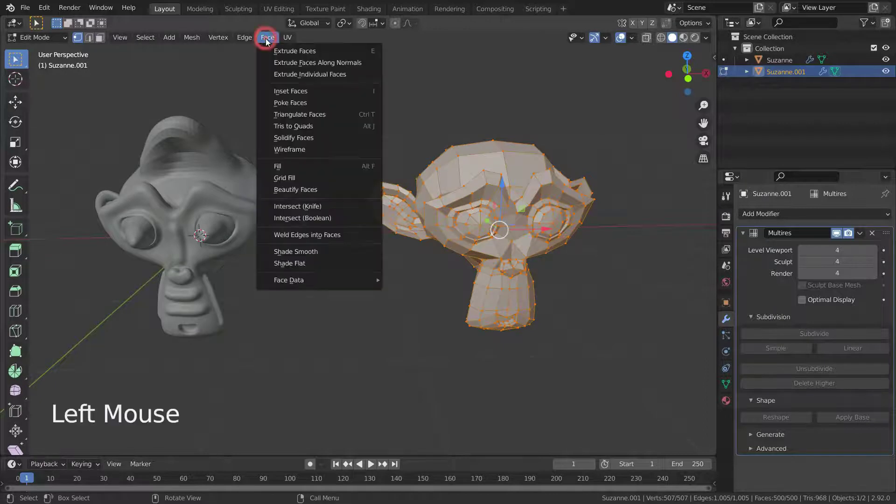
left_click(301, 114)
middle_click_drag(466, 225, 485, 236)
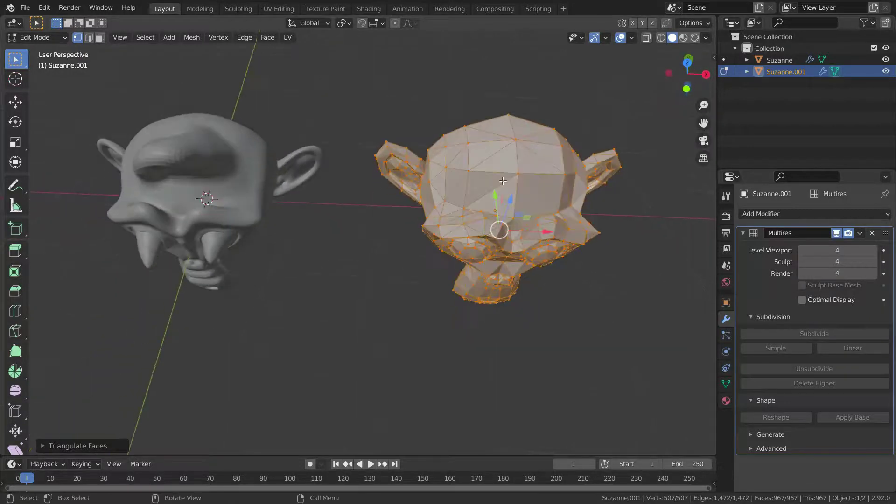
scroll(494, 196, "up", 2)
middle_click_drag(491, 203, 459, 186)
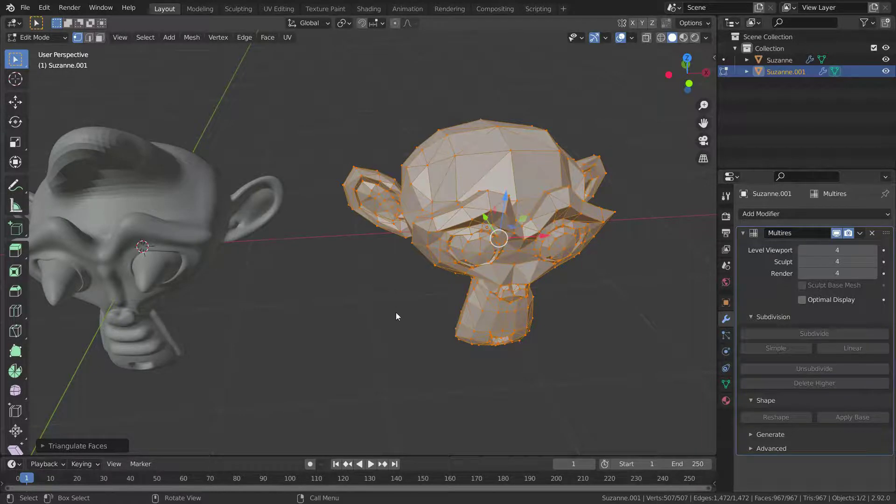
key("Tab")
Step: Enable the Wireframe overlay and inspect both heads' dense meshes, including a Numpad 7 top view
middle_click_drag(397, 304, 392, 291)
scroll(391, 290, "down", 3)
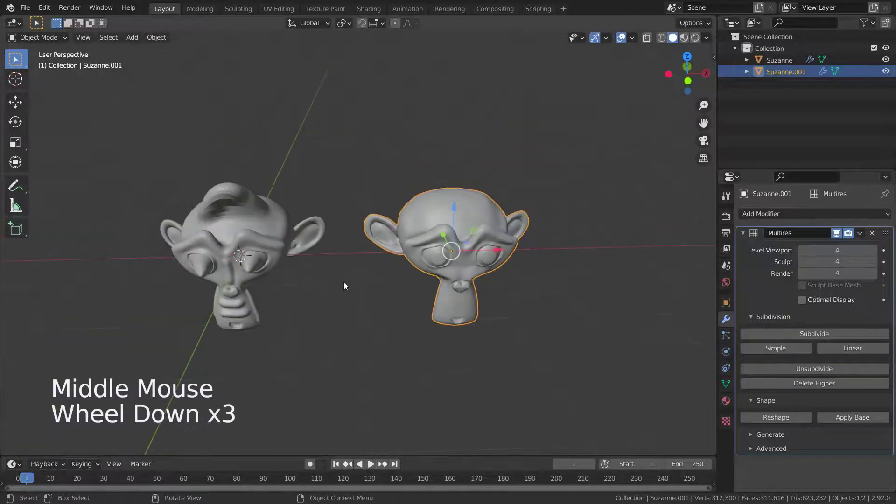
left_click(633, 38)
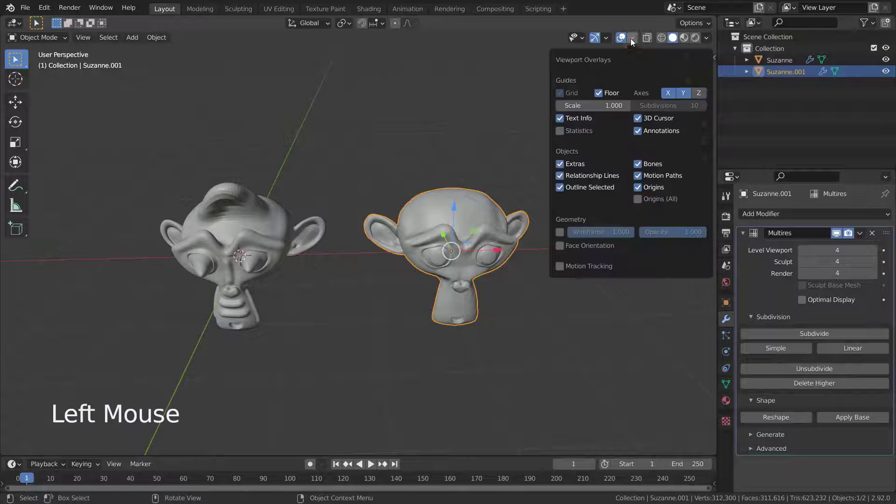
left_click(560, 231)
scroll(390, 231, "up", 4)
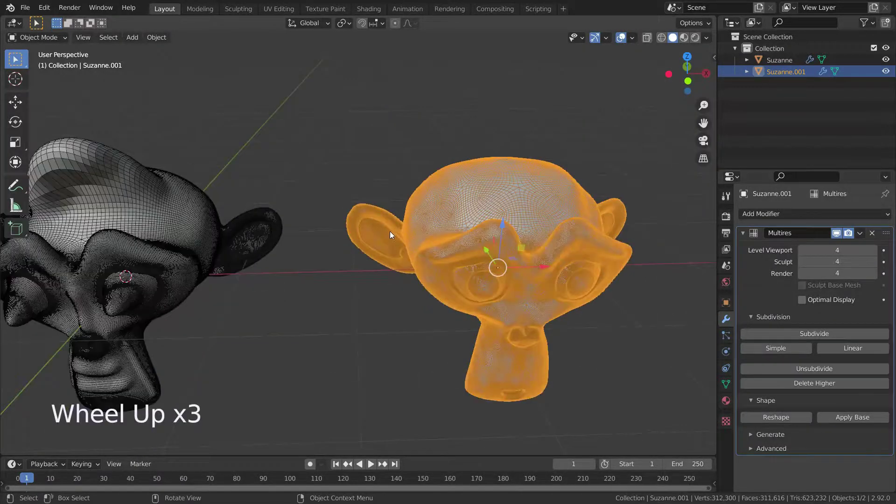
middle_click_drag(392, 235, 377, 277)
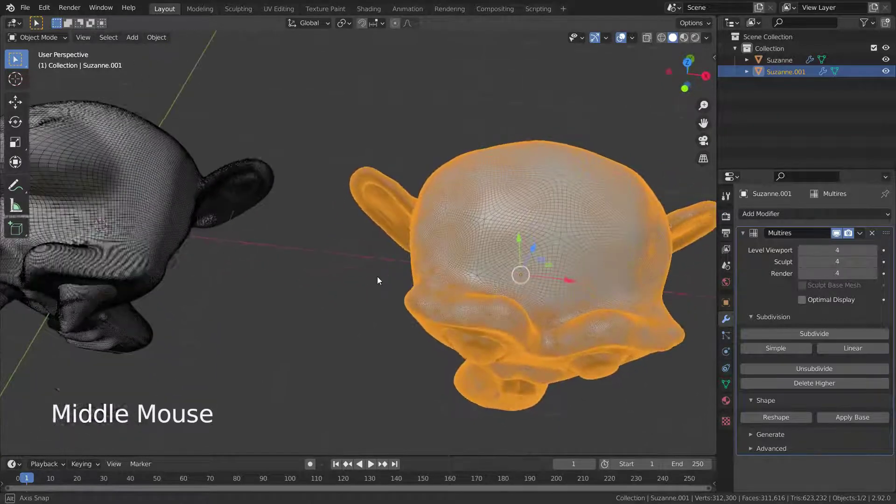
scroll(463, 231, "up", 2)
scroll(464, 234, "down", 4)
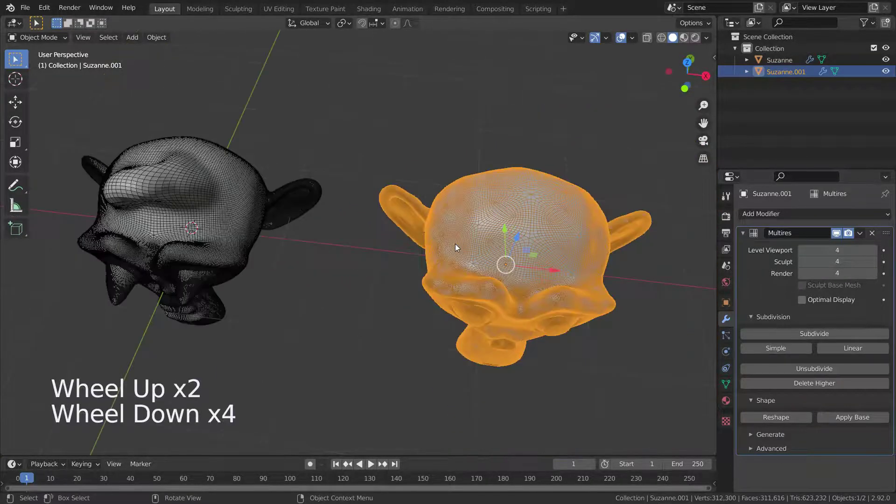
key("KP_7")
middle_click_drag(483, 292, 411, 243)
scroll(481, 312, "up", 1)
scroll(411, 210, "down", 4)
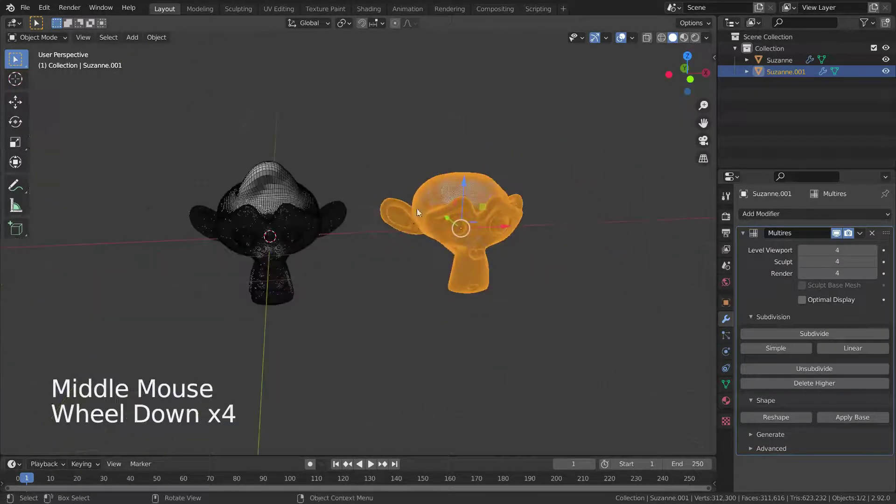
scroll(376, 263, "up", 1)
Step: Try a Multires Reshape of Suzanne.001 from Suzanne; it fails with a vertex-count mismatch
left_click(273, 220)
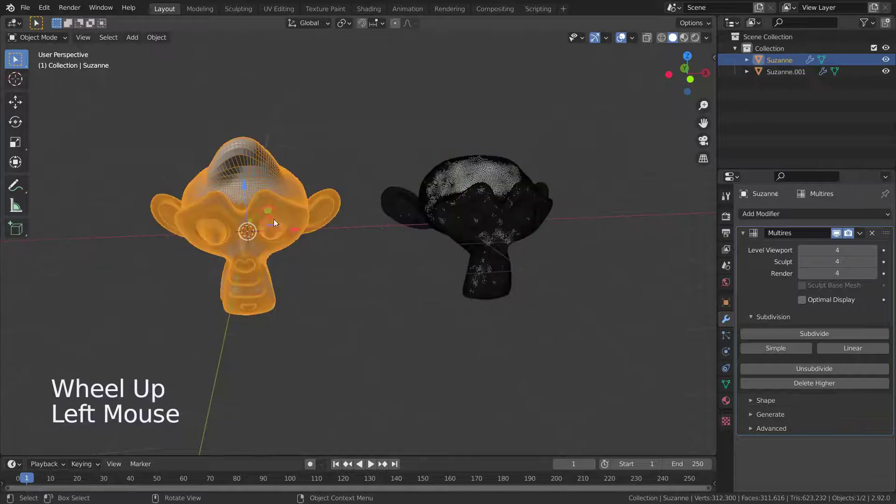
left_click(451, 218, "shift")
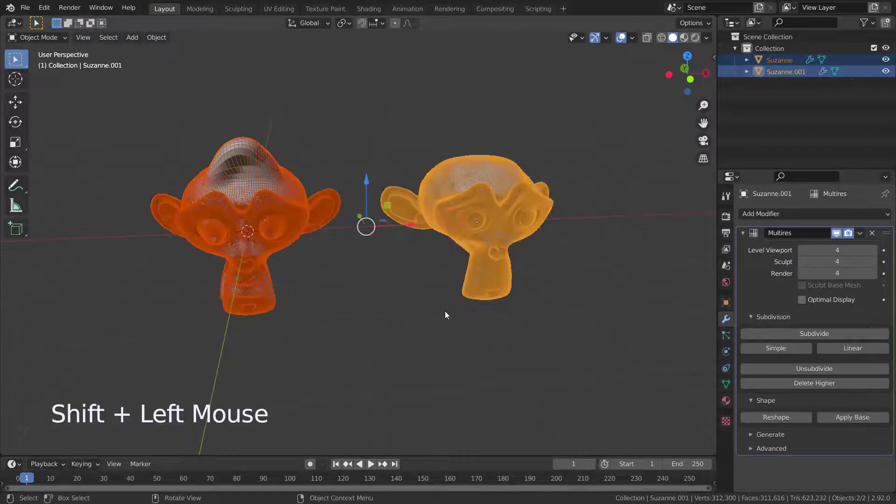
scroll(440, 299, "up", 1)
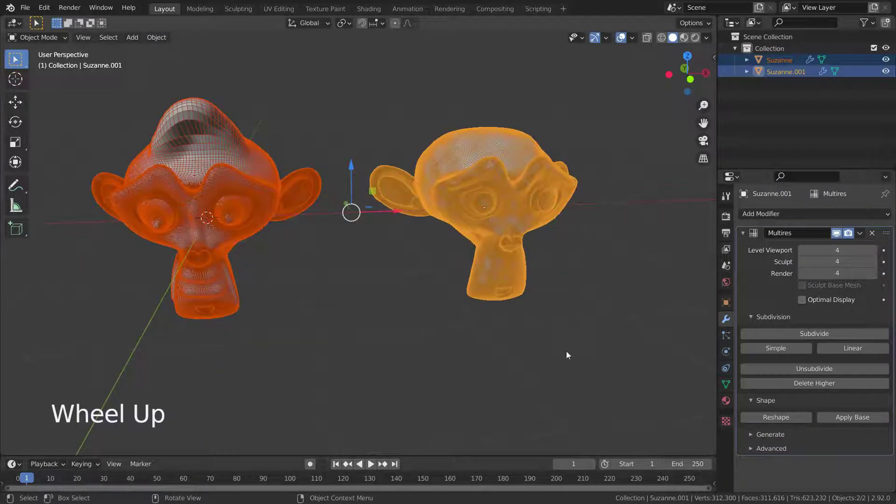
left_click(776, 418)
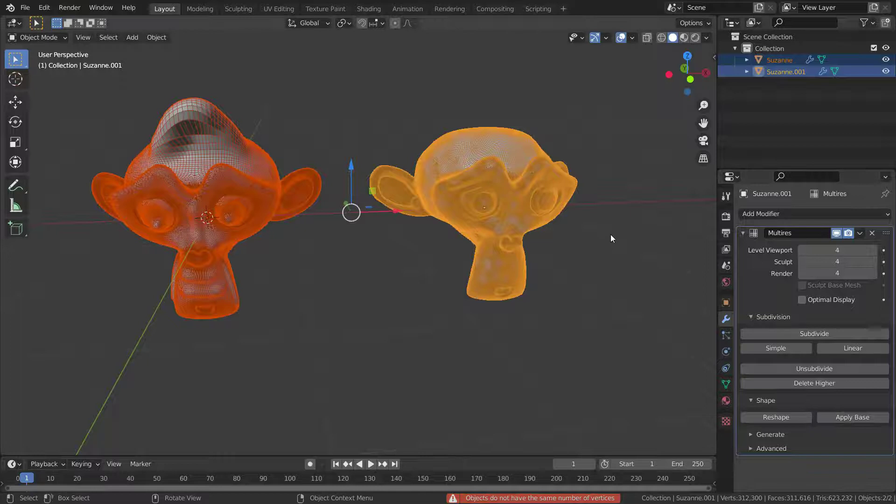
Step: Dismiss the error, deselect both heads and select only Suzanne.001
left_click(590, 253)
left_click(590, 253)
left_click(519, 189)
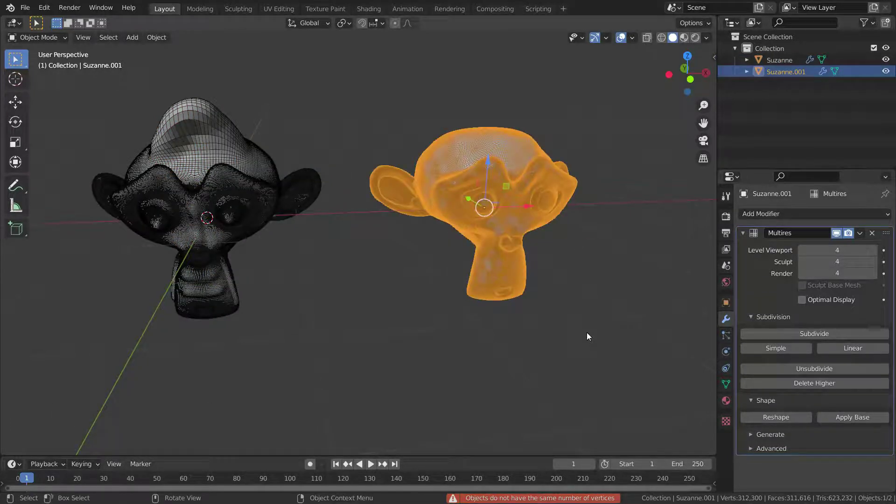
Step: Delete the Suzanne.001 copy and select the remaining Suzanne head
key("Delete")
scroll(562, 301, "down", 4)
scroll(476, 288, "up", 4)
left_click(322, 272)
scroll(321, 272, "up", 1)
middle_click_drag(321, 271, 340, 270)
scroll(339, 267, "up", 2)
scroll(339, 268, "down", 2)
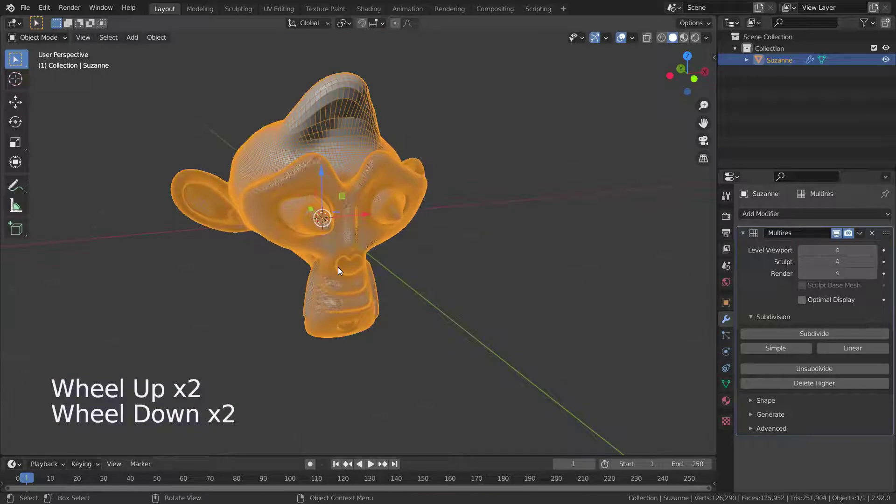
Step: Lower Suzanne's Multires Level Viewport from 4 to 0 to view the coarse base mesh
left_click(801, 250)
left_click(800, 250)
left_click(800, 250)
left_click(800, 250)
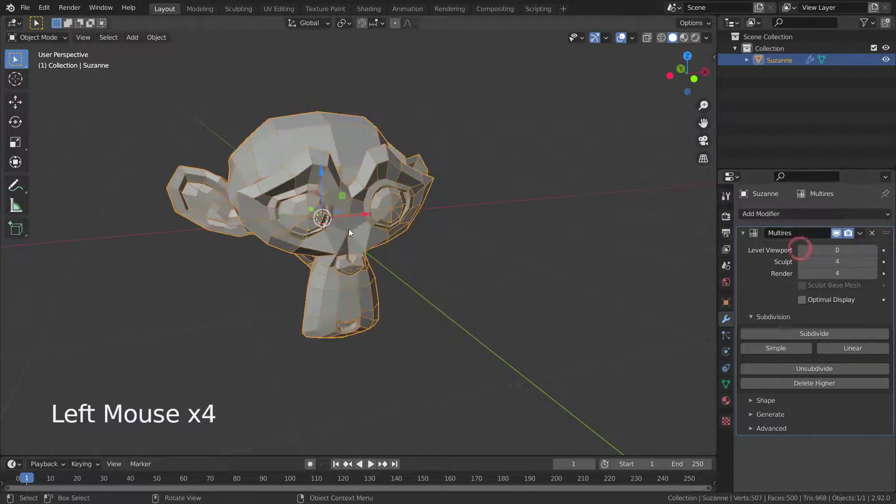
scroll(275, 209, "up", 2)
mouse_move(295, 200)
middle_mouse_down()
mouse_move(317, 180)
mouse_move(306, 192)
middle_mouse_up()
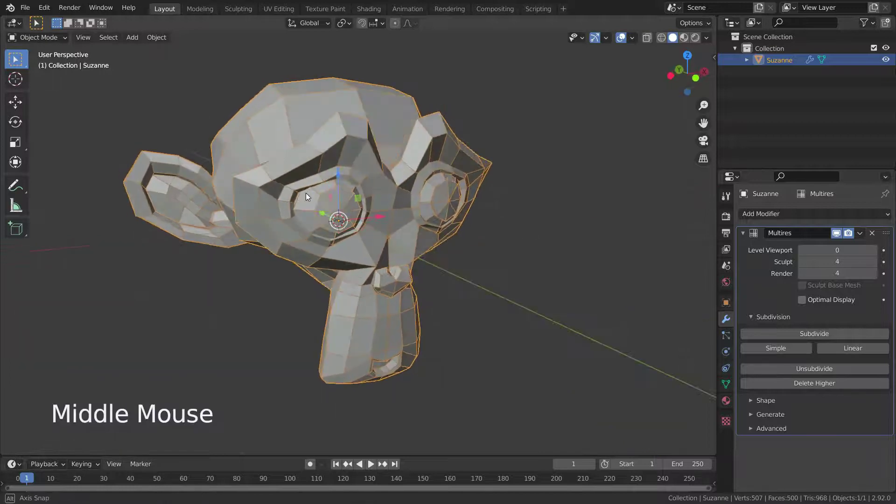
Step: Raise Level Viewport back to 4, then step it down to 0 again
left_click(873, 251)
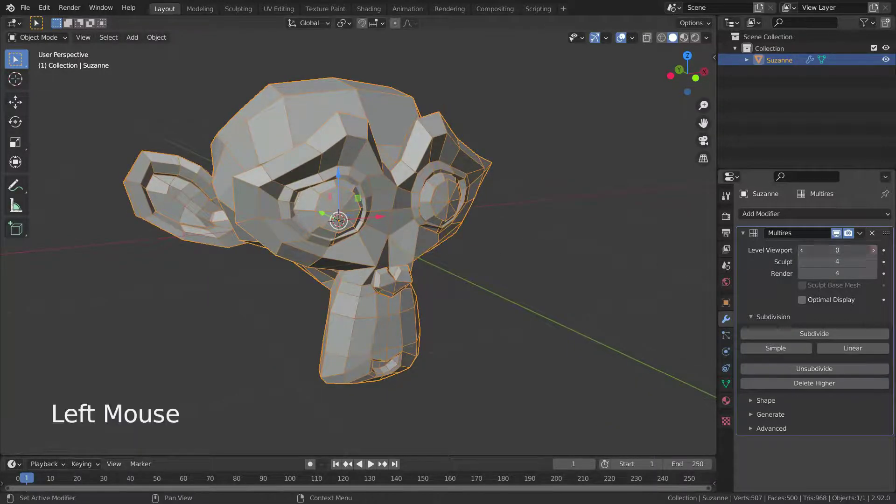
left_click(873, 251)
left_click(873, 251)
left_click(872, 251)
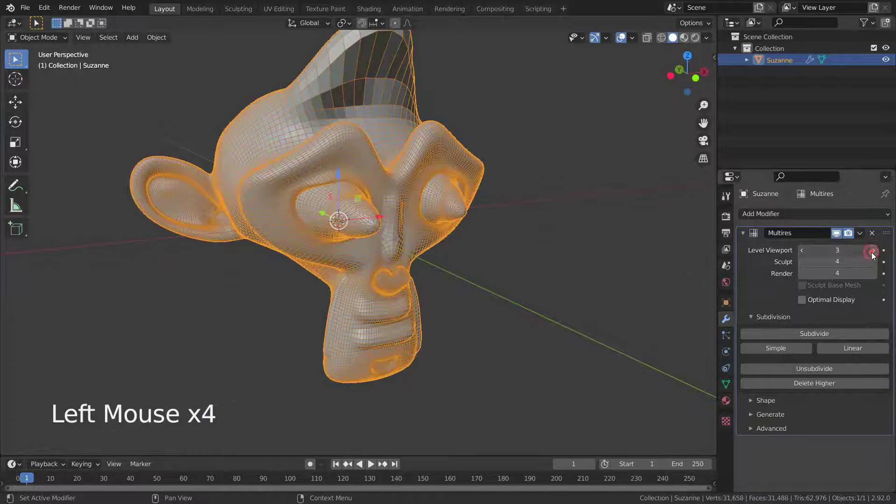
left_click(804, 251)
left_click(804, 251)
left_click(804, 251)
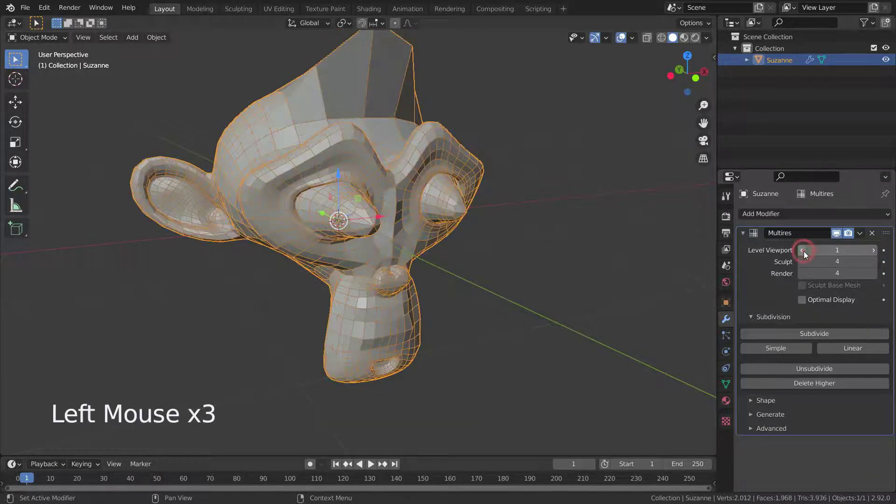
left_click(804, 252)
mouse_move(456, 305)
middle_mouse_down()
mouse_move(449, 315)
mouse_move(460, 312)
middle_mouse_up()
Step: Apply Base in the Multires Shape options so the base mesh follows the sculpt
left_click(747, 400)
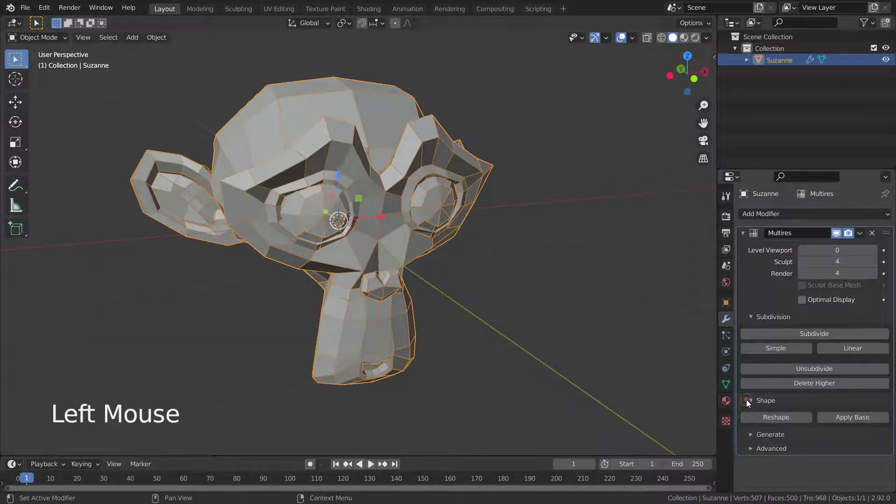
left_click(851, 418)
scroll(459, 296, "down", 4)
scroll(460, 285, "down", 1)
scroll(460, 285, "up", 1)
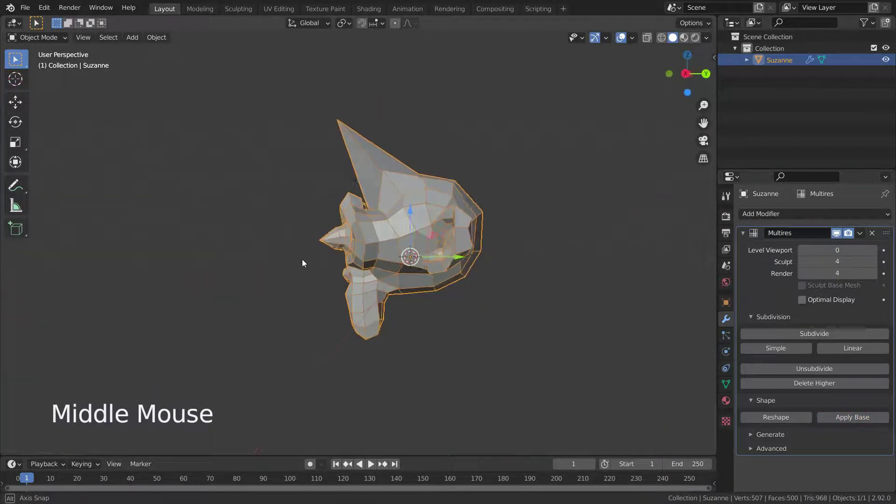